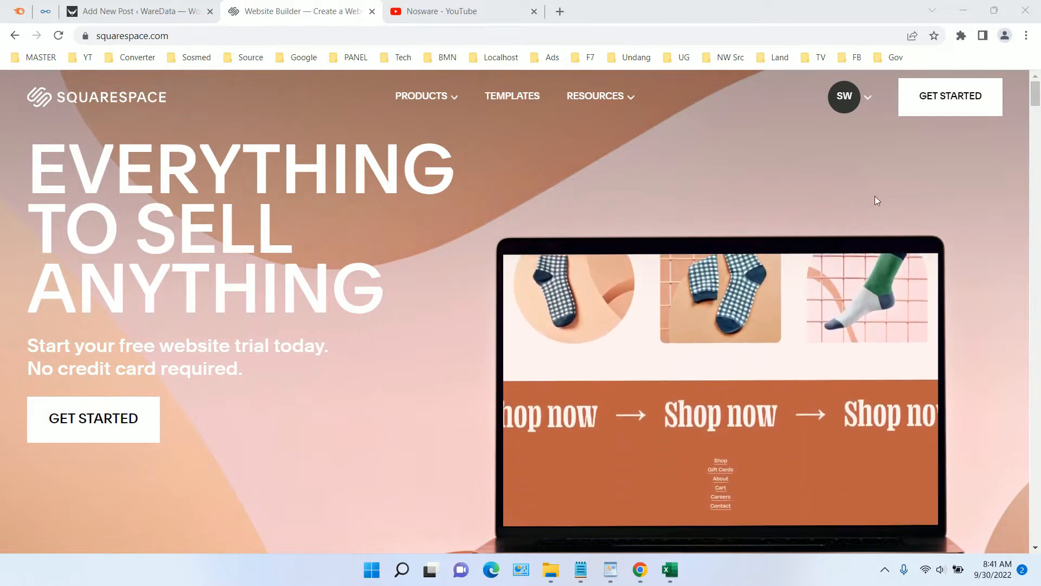
# Step: Open the My Tech Blog site from the account dashboard and display its unlinked Columns page
pyautogui.click(868, 99)
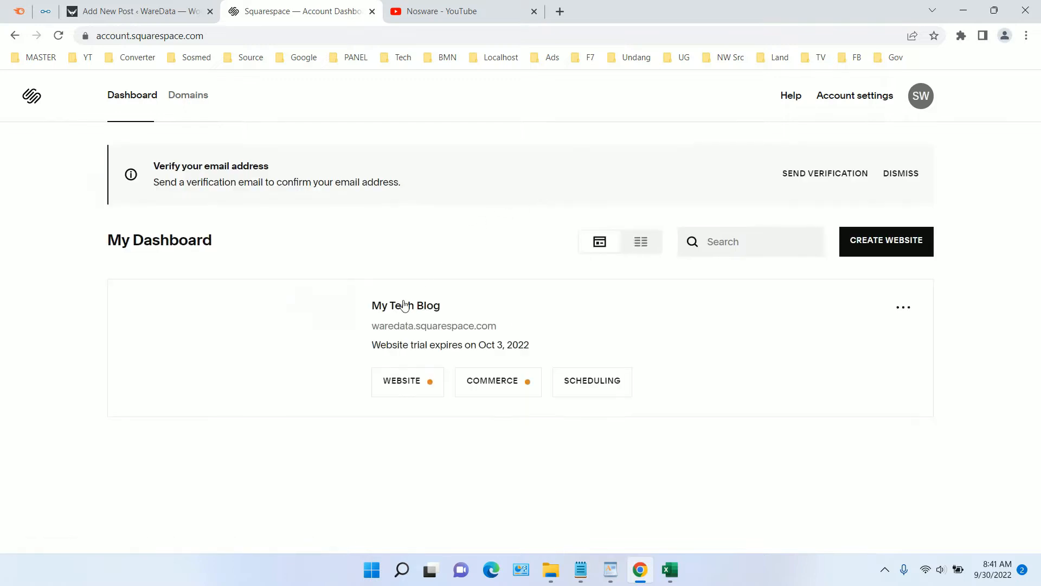
pyautogui.click(402, 307)
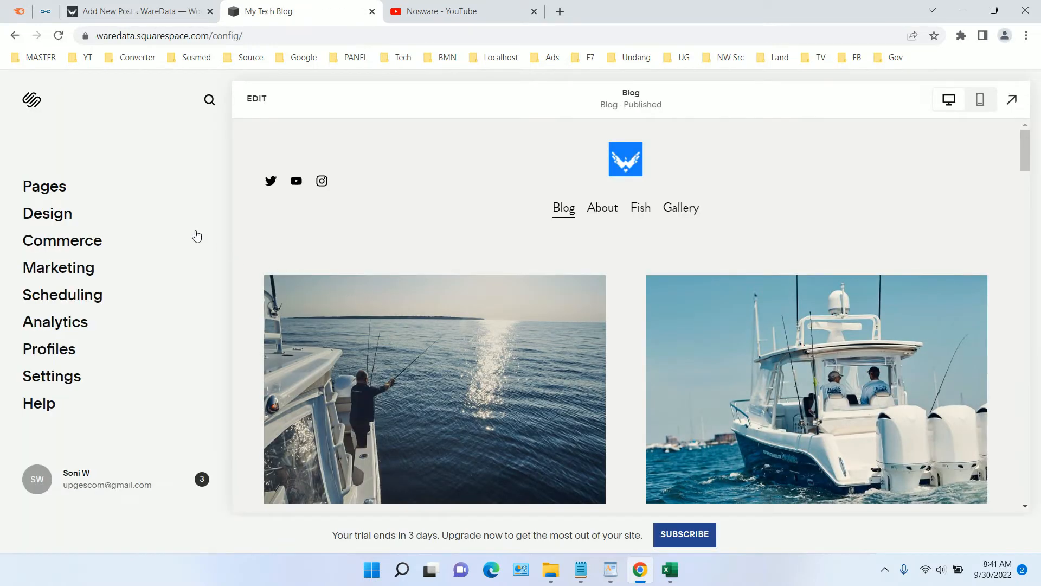
pyautogui.click(61, 190)
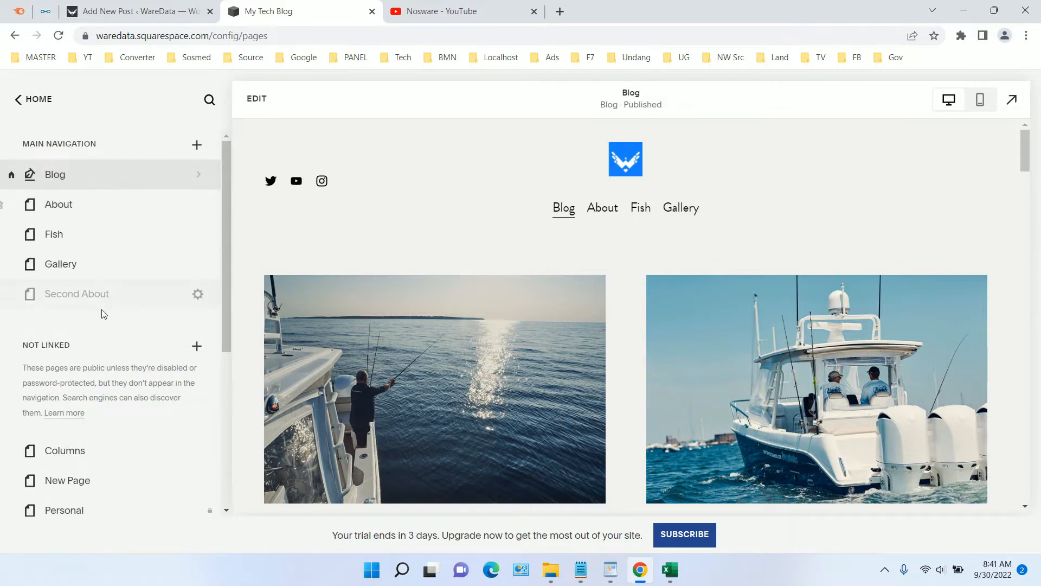
pyautogui.click(117, 454)
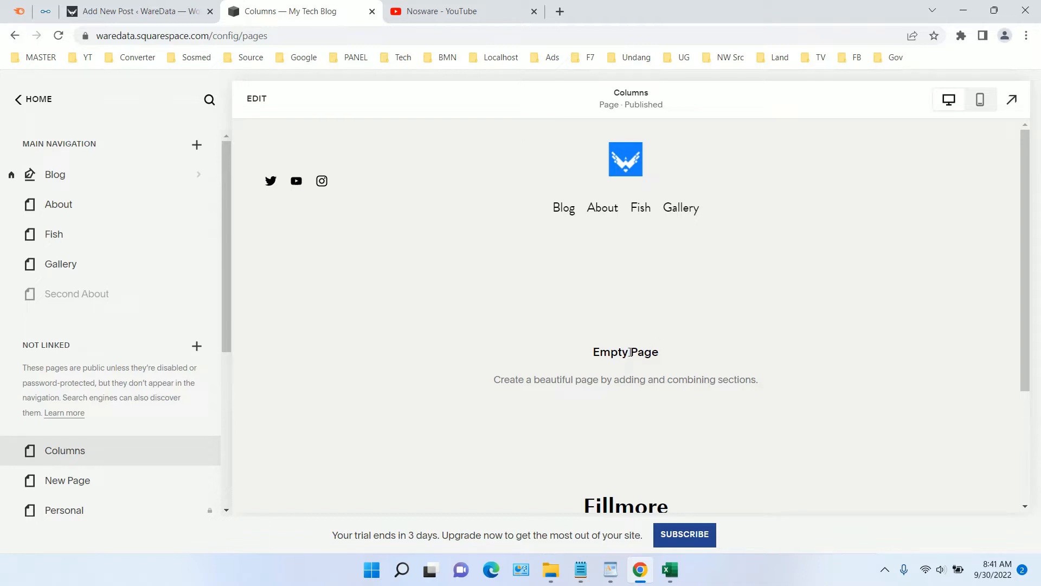
# Step: Start editing the Columns page and add a blank section to it
pyautogui.doubleClick(630, 352)
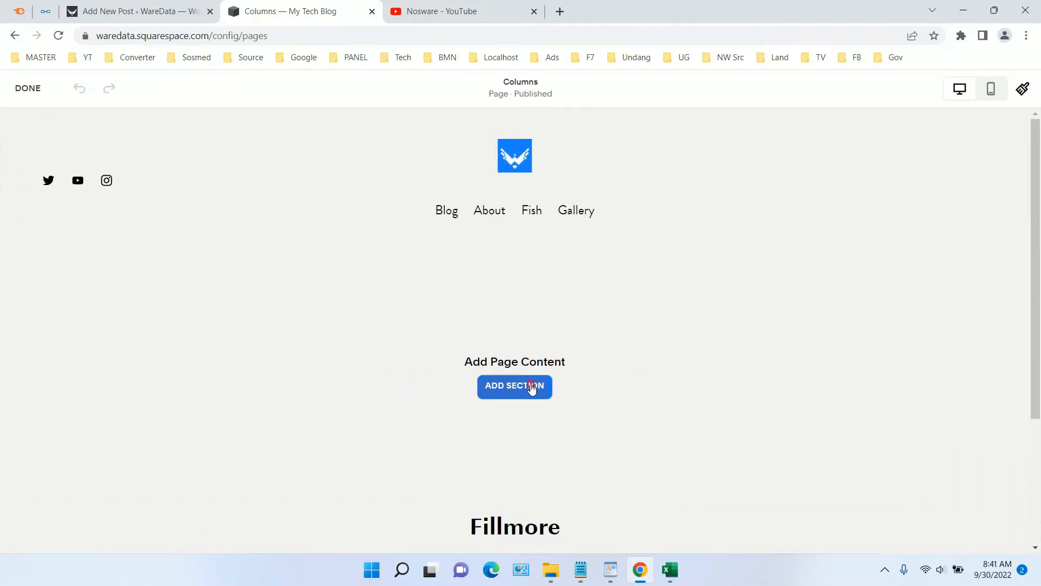
pyautogui.click(531, 387)
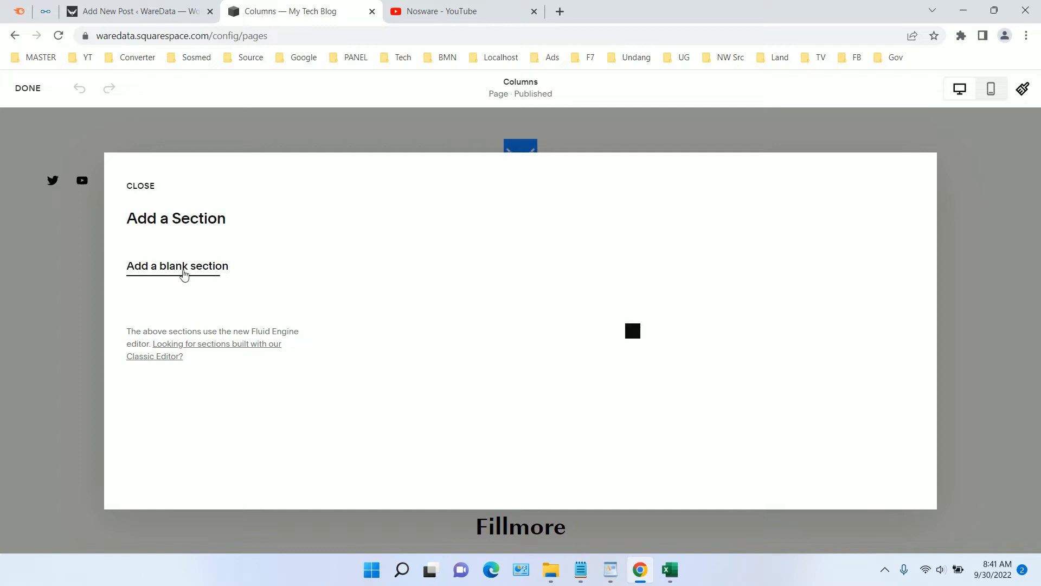
pyautogui.click(204, 269)
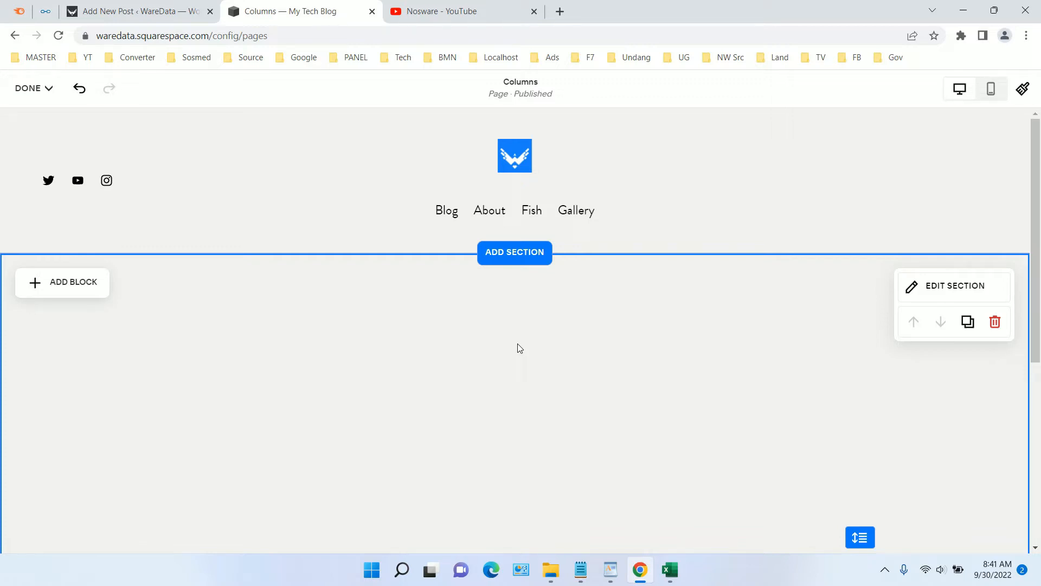
# Step: Search the blocks for "embed", add an Embed block to the blank section and open its content settings
pyautogui.click(84, 289)
pyautogui.click(105, 301)
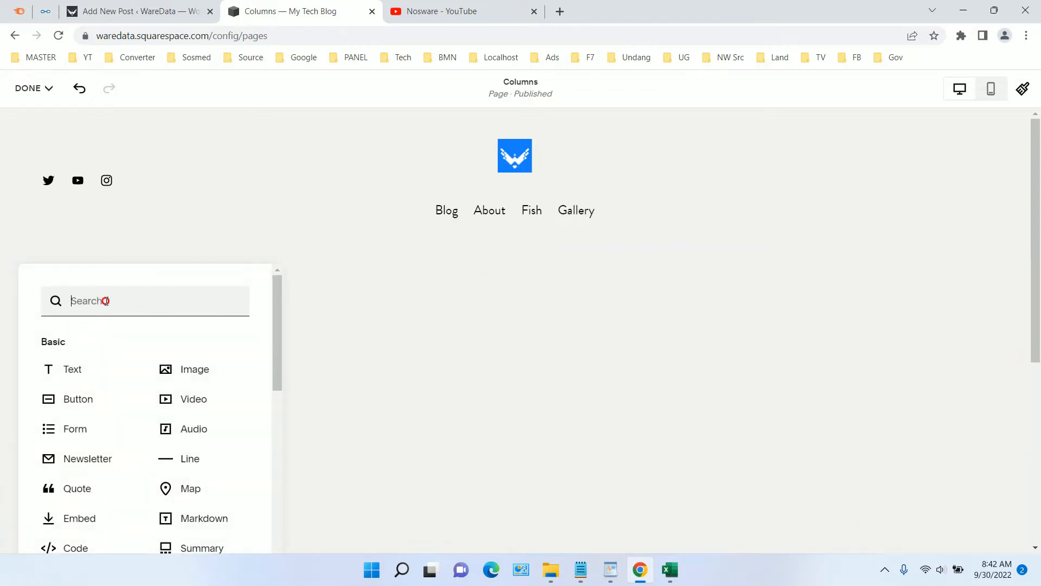
pyautogui.write('embed')
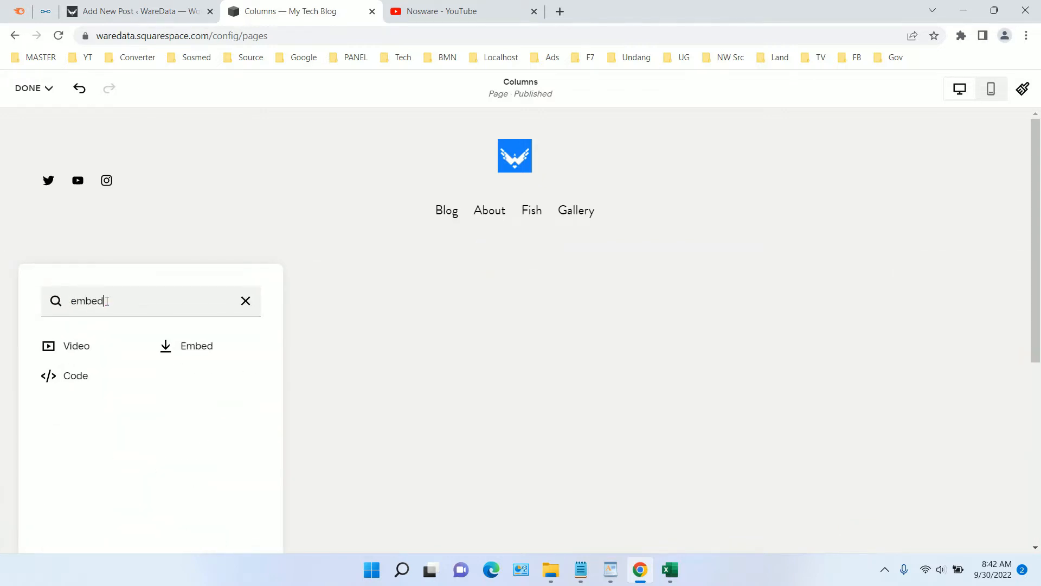
pyautogui.click(196, 349)
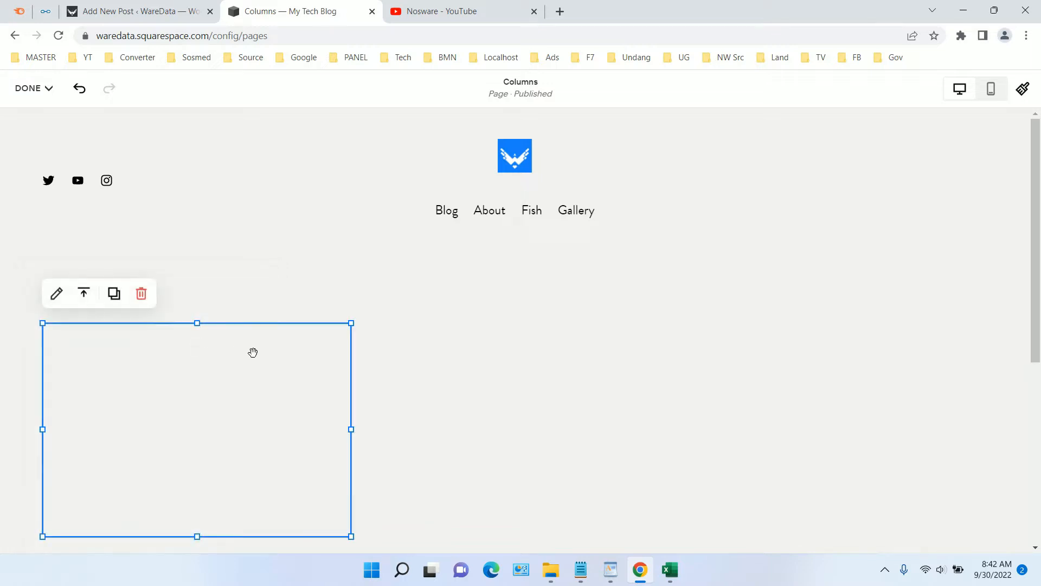
pyautogui.doubleClick(136, 364)
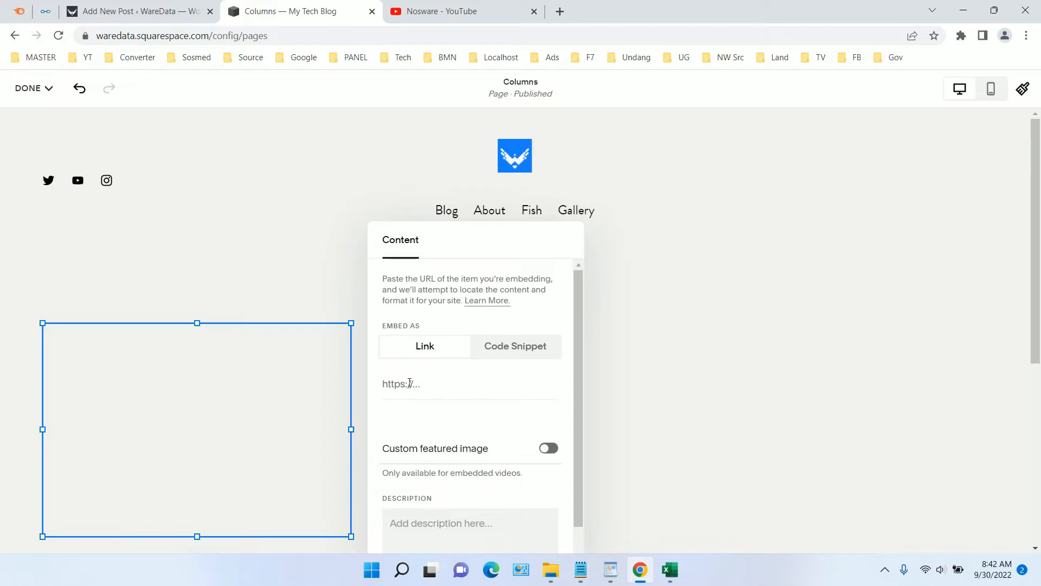
# Step: Switch to the Nosware channel on YouTube and copy the link address of the "Create a Free Website Squarespace" video
pyautogui.click(439, 11)
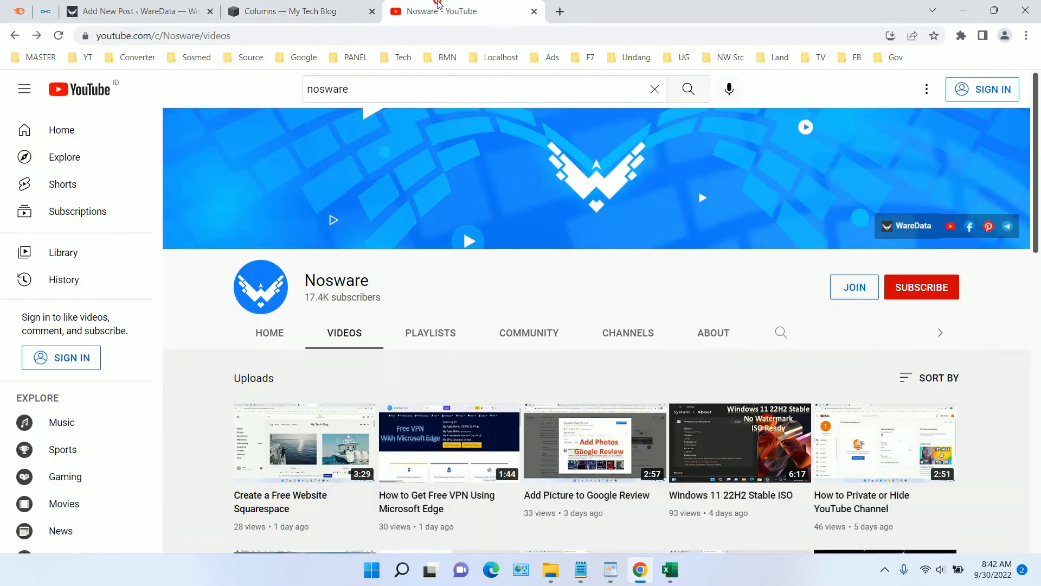
pyautogui.scroll(-4, 405, 244)
pyautogui.rightClick(286, 254)
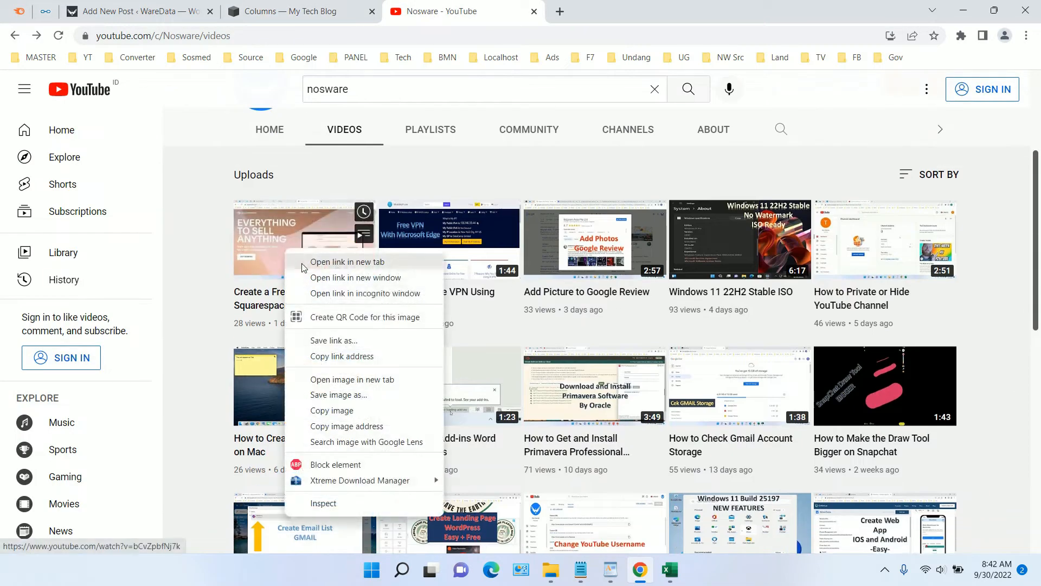
pyautogui.click(350, 353)
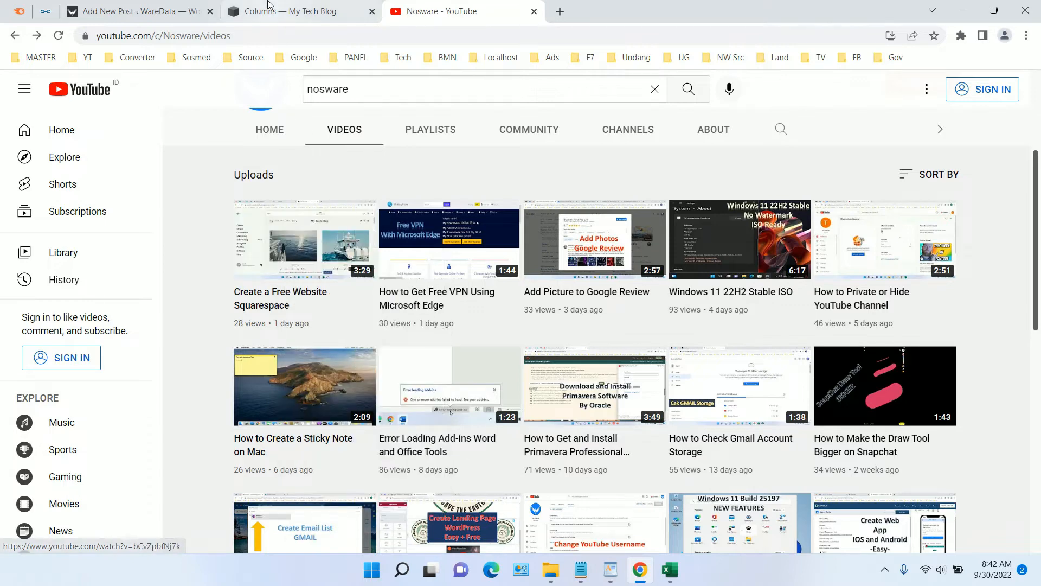
# Step: Return to the Squarespace page editor and paste the copied video URL as the Embed block's link
pyautogui.click(135, 11)
pyautogui.click(287, 11)
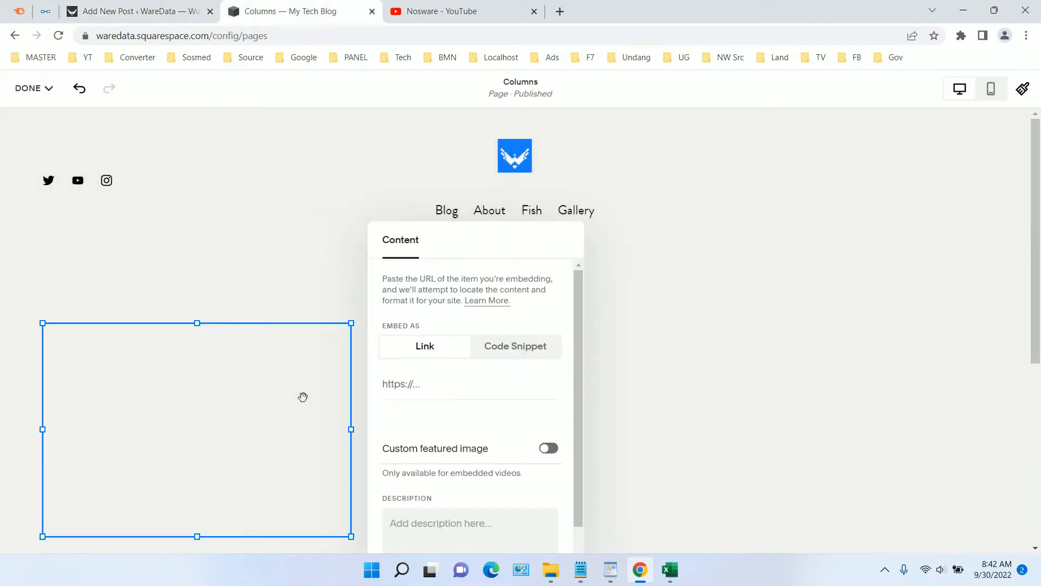
pyautogui.click(429, 382)
pyautogui.hotkey('ctrl', 'v')
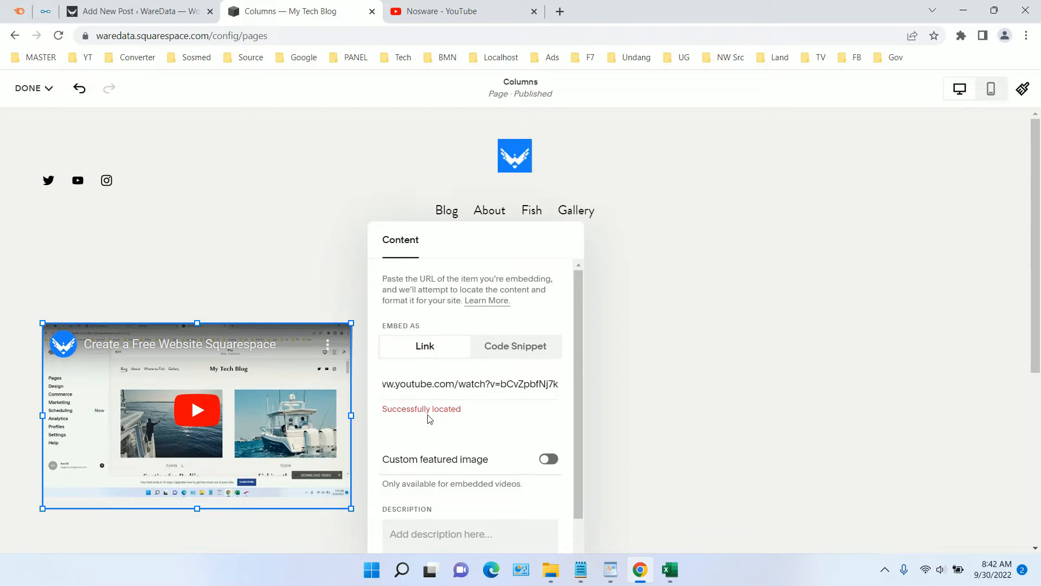
# Step: Turn on the custom featured image option for the embedded video and close the block's settings
pyautogui.scroll(-1, 491, 415)
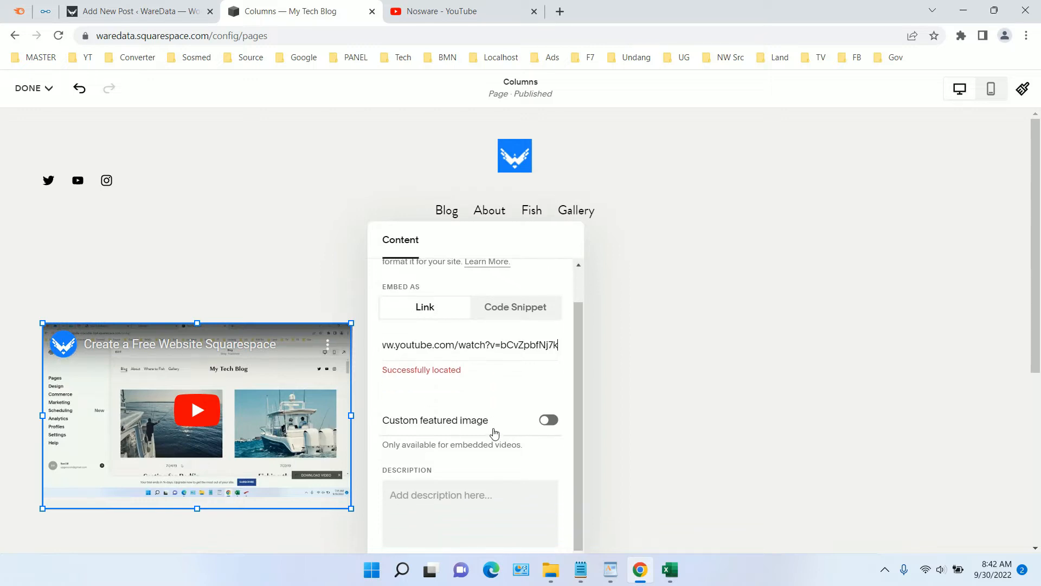
pyautogui.click(547, 422)
pyautogui.scroll(-2, 542, 426)
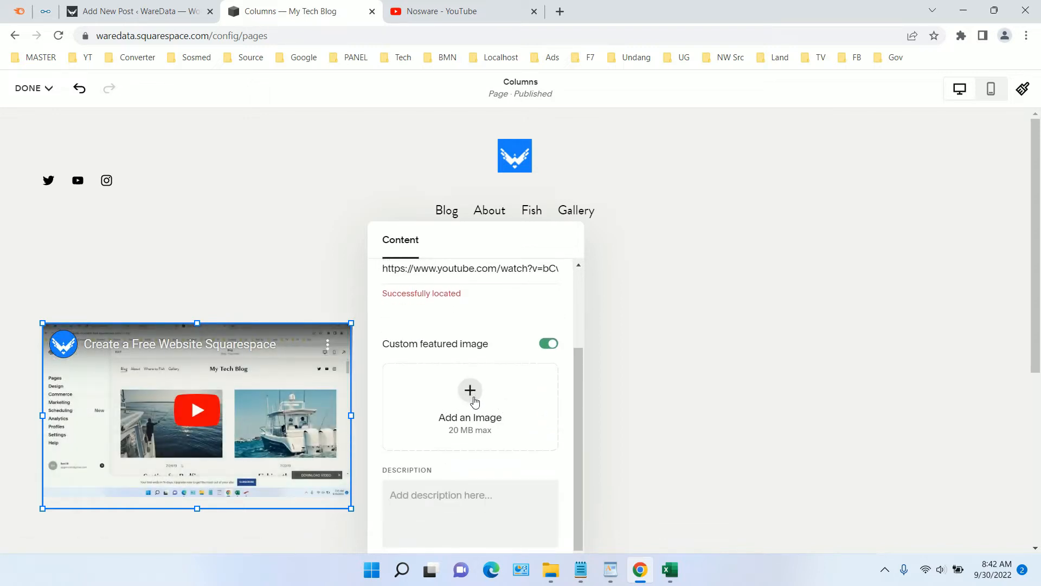
pyautogui.scroll(3, 478, 407)
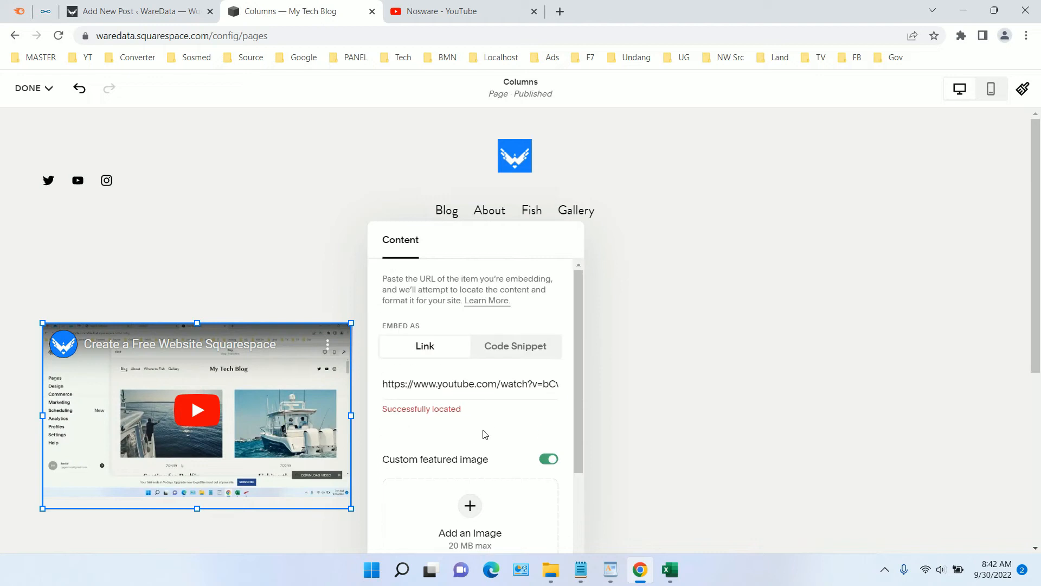
pyautogui.scroll(-3, 484, 460)
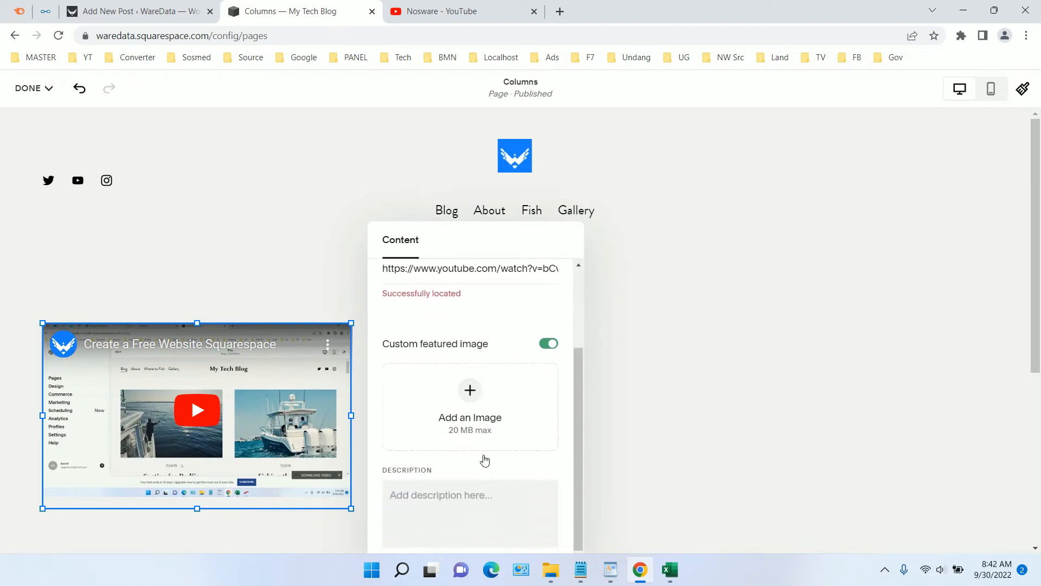
pyautogui.click(611, 328)
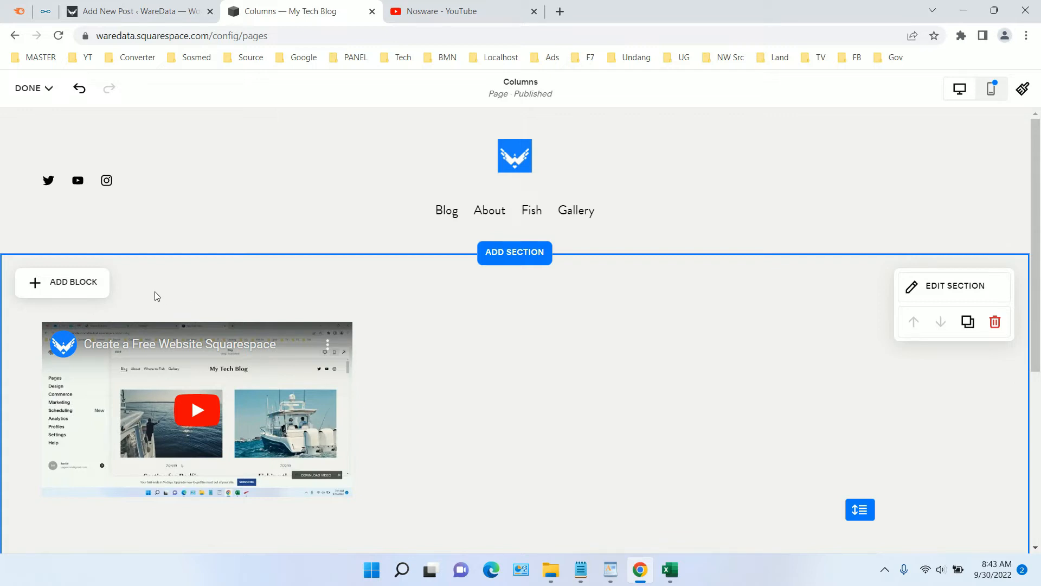
# Step: Search the blocks for "code", add a Code block and place it to the right of the embedded video
pyautogui.click(88, 289)
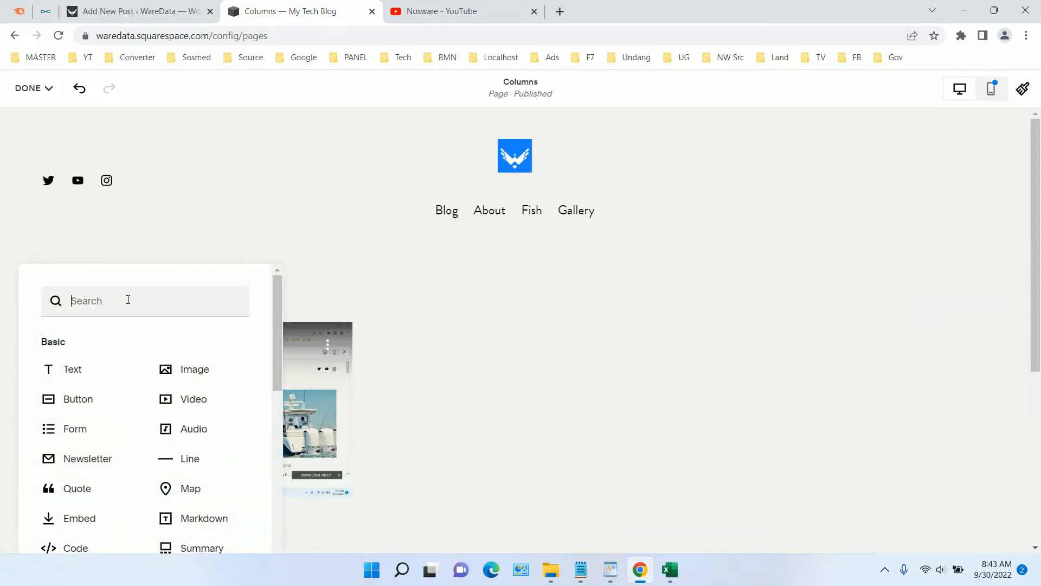
pyautogui.write('code')
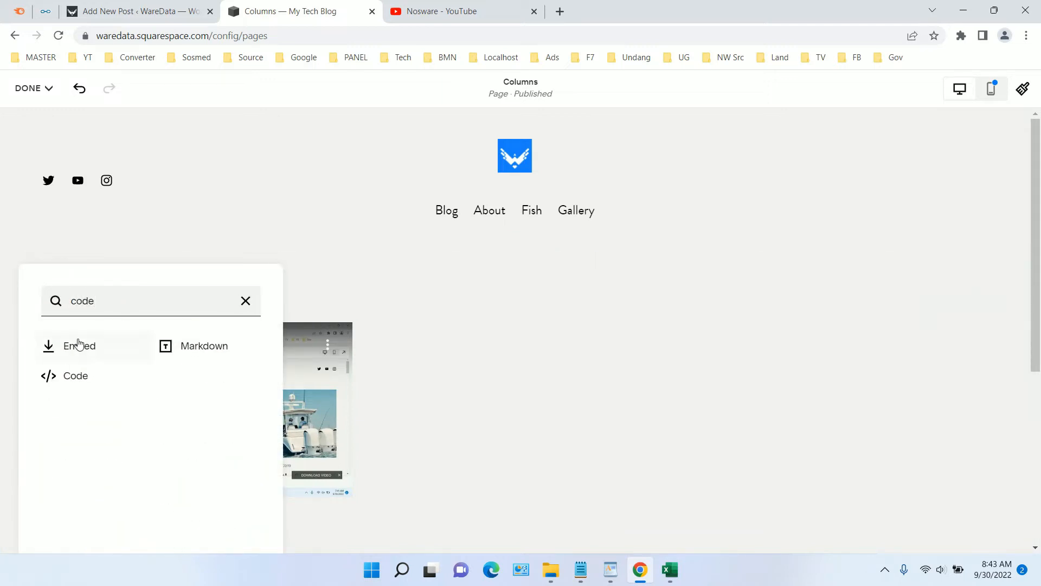
pyautogui.click(75, 375)
pyautogui.moveTo(124, 364); pyautogui.dragTo(611, 340)
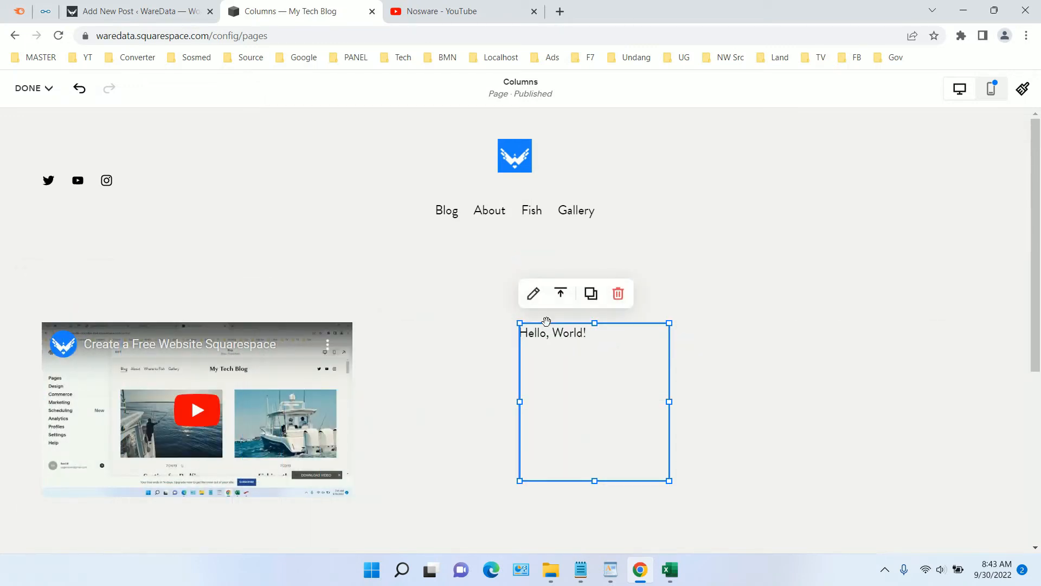
# Step: Open the Code block's content and delete the default "Hello, World!" HTML
pyautogui.click(533, 295)
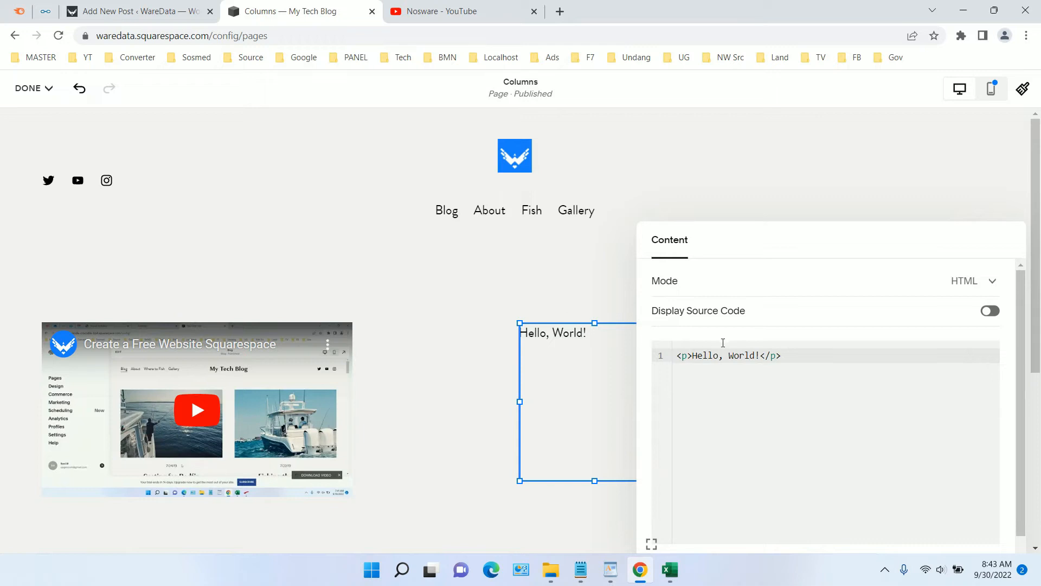
pyautogui.moveTo(826, 360); pyautogui.dragTo(645, 355)
pyautogui.press('BackSpace')
# Step: Switch to YouTube, open the channel's WordPress playlist and pause its "How to build a wordpress website" video
pyautogui.click(476, 6)
pyautogui.click(447, 129)
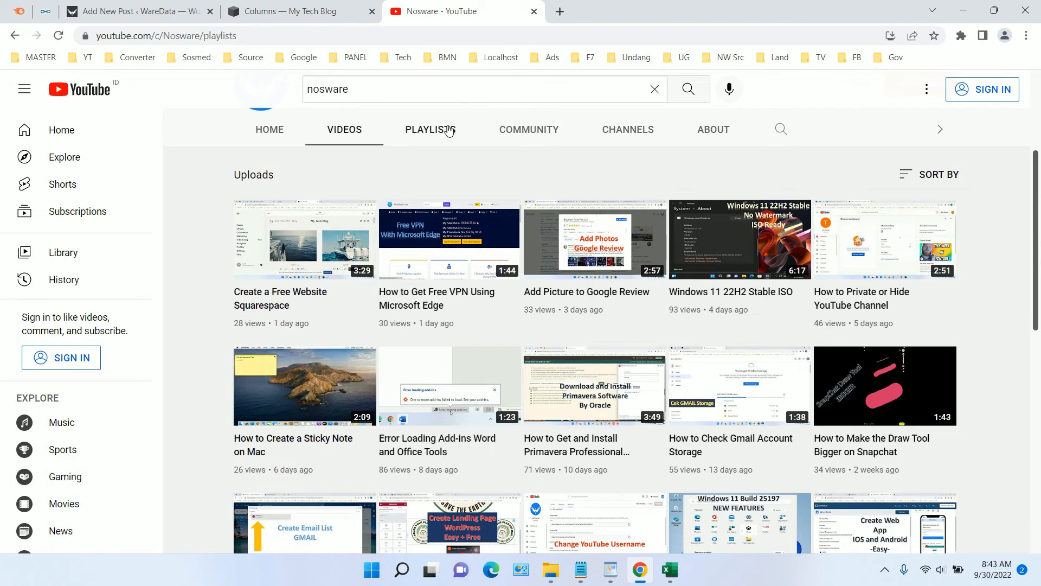
pyautogui.scroll(-4, 464, 257)
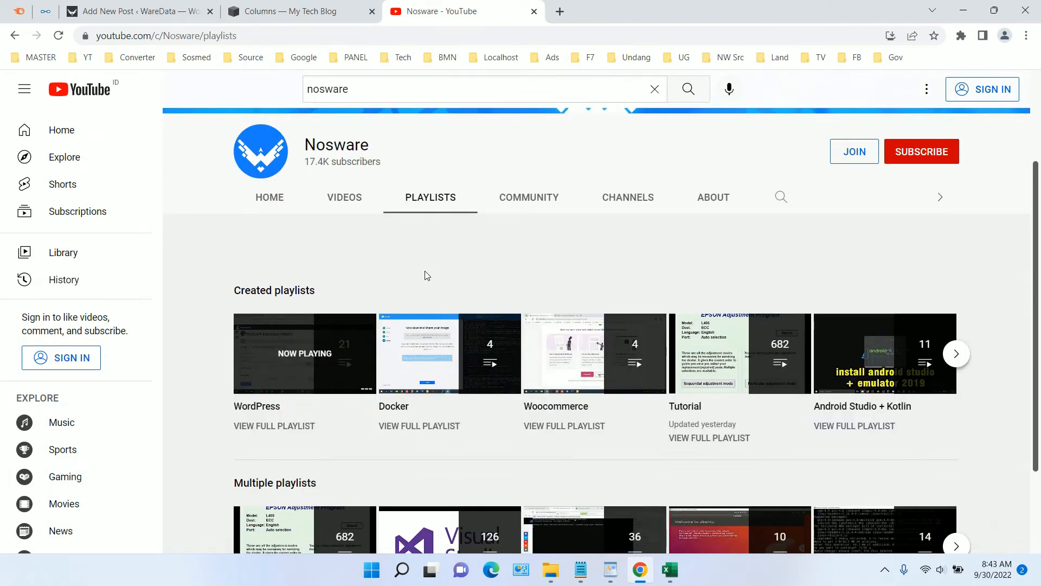
pyautogui.click(324, 358)
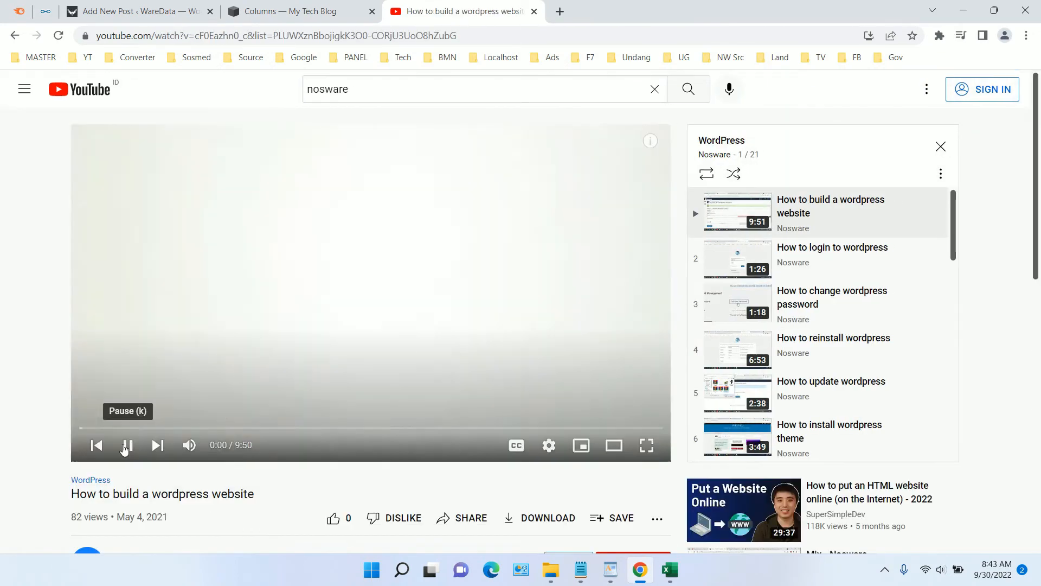
pyautogui.click(127, 445)
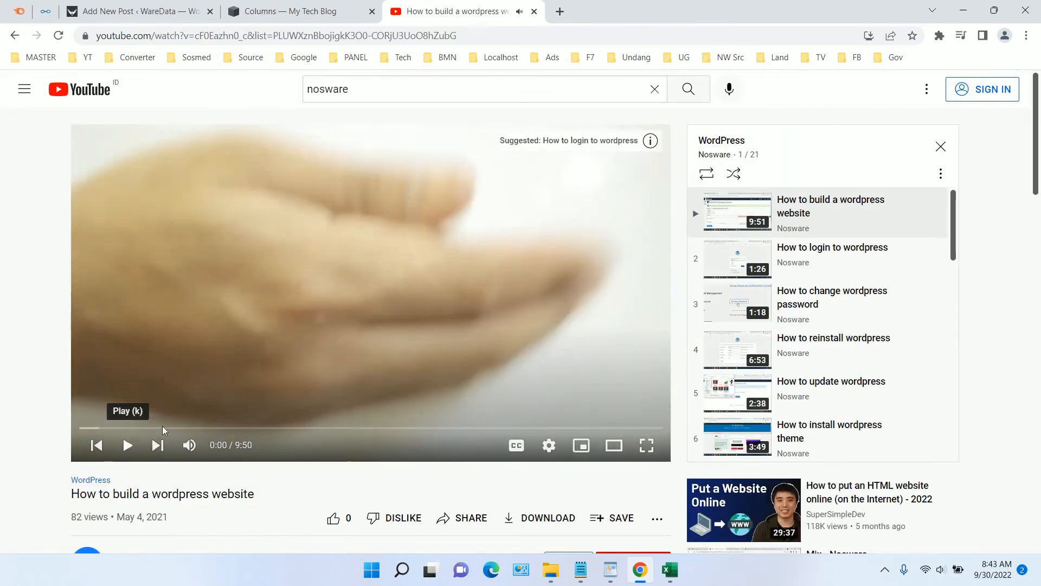
# Step: Open the video's embed sharing option and copy its iframe embed code
pyautogui.scroll(-1, 488, 275)
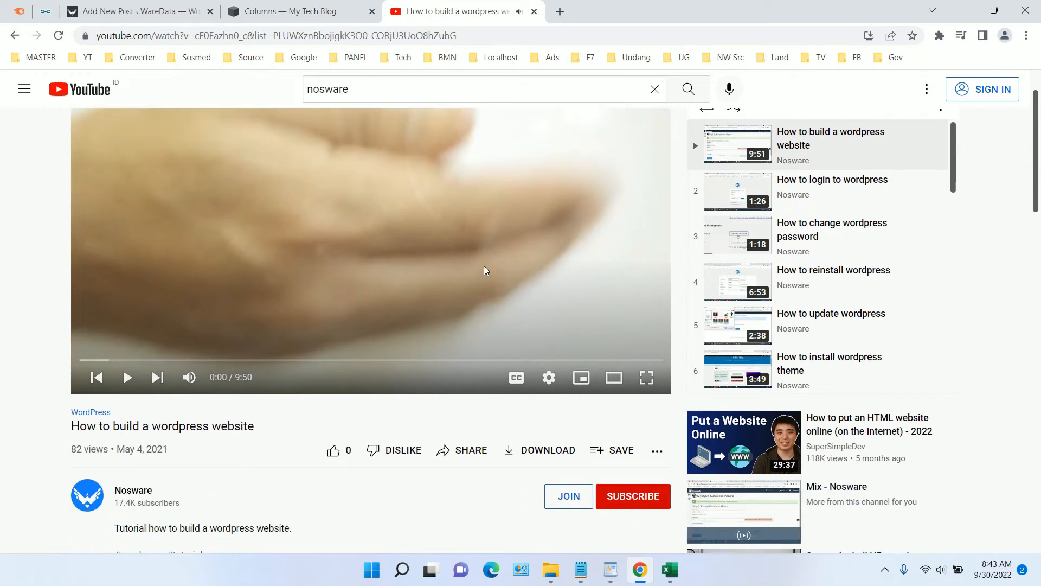
pyautogui.click(465, 452)
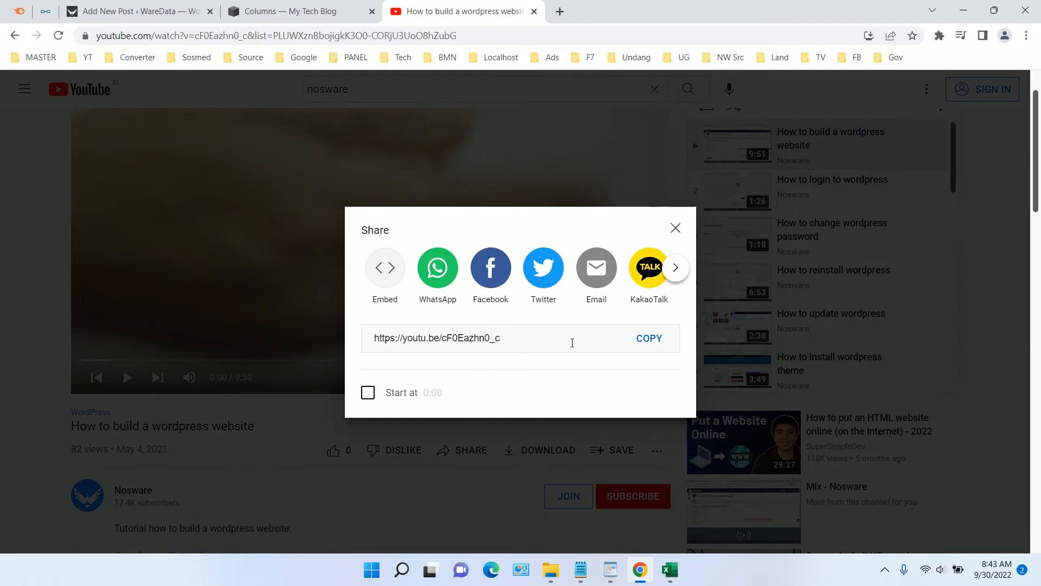
pyautogui.click(394, 280)
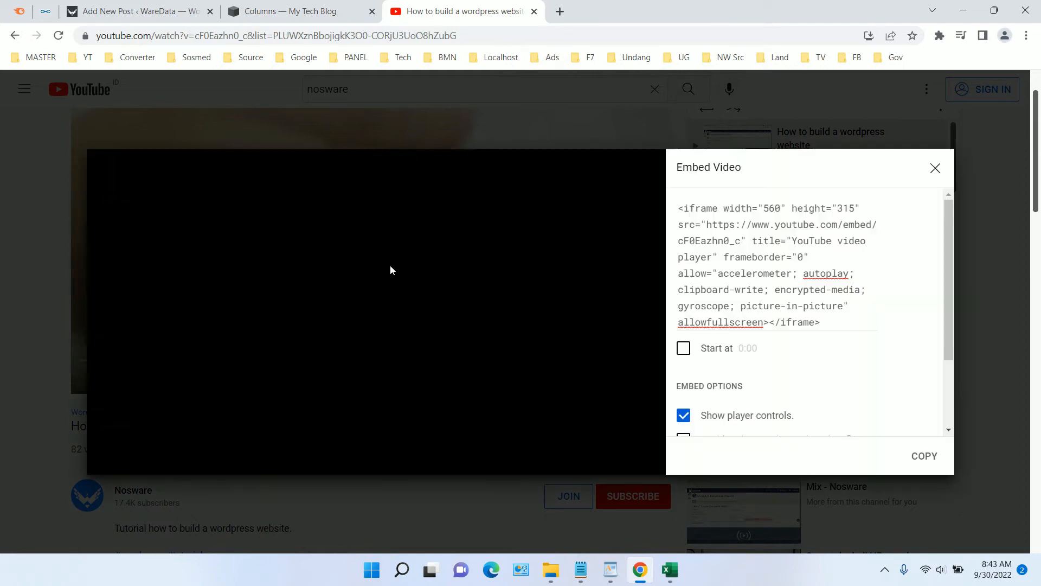
pyautogui.rightClick(729, 248)
pyautogui.click(638, 301)
# Step: Return to the Squarespace page editor, paste the iframe code into the empty Code block and close its settings
pyautogui.click(298, 11)
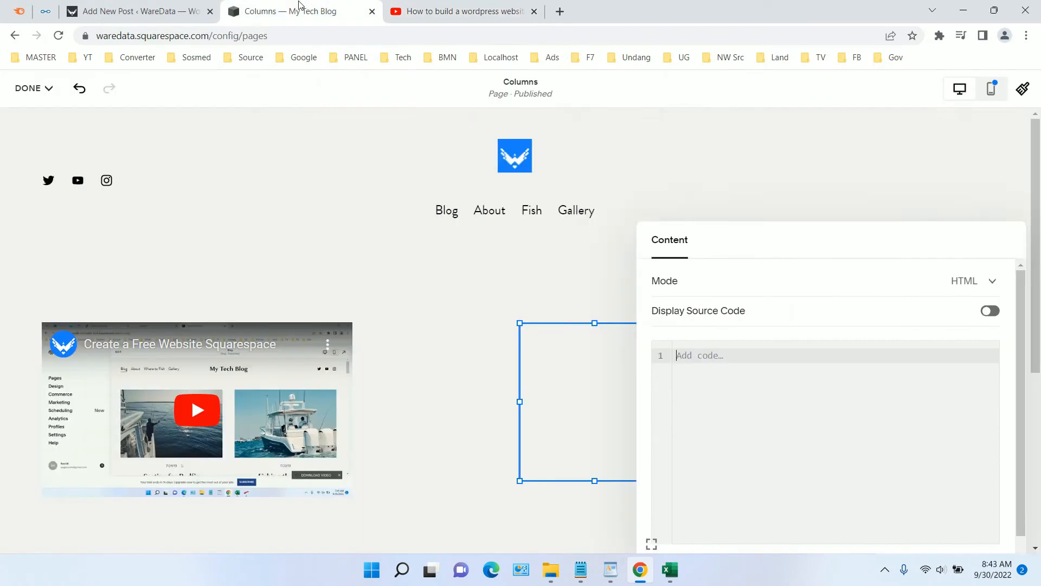
pyautogui.hotkey('ctrl', 'v')
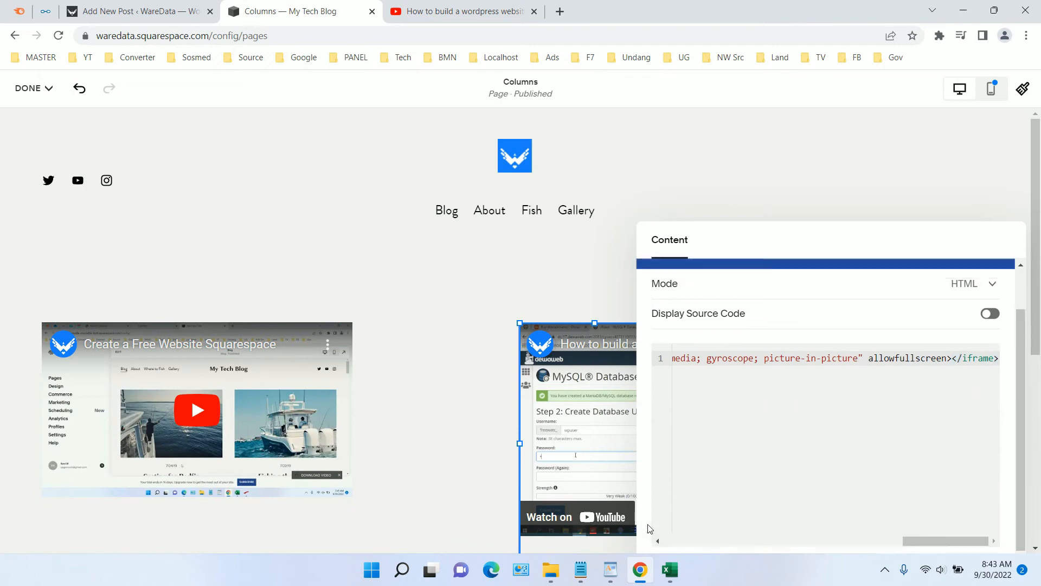
pyautogui.click(651, 529)
pyautogui.click(253, 113)
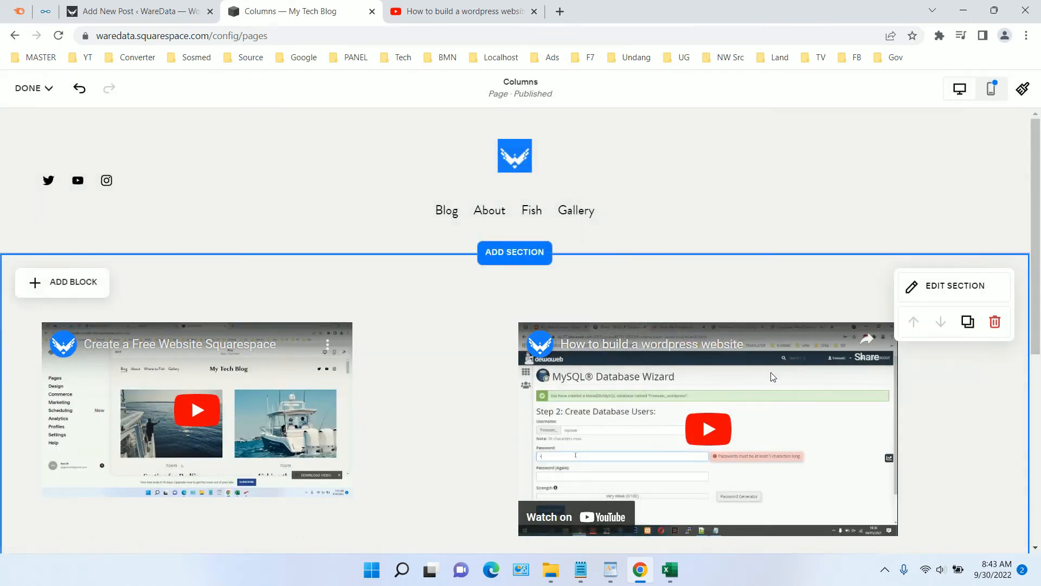
# Step: Widen the Code block's frame from its right edge until it encloses the full width of the WordPress video
pyautogui.click(215, 366)
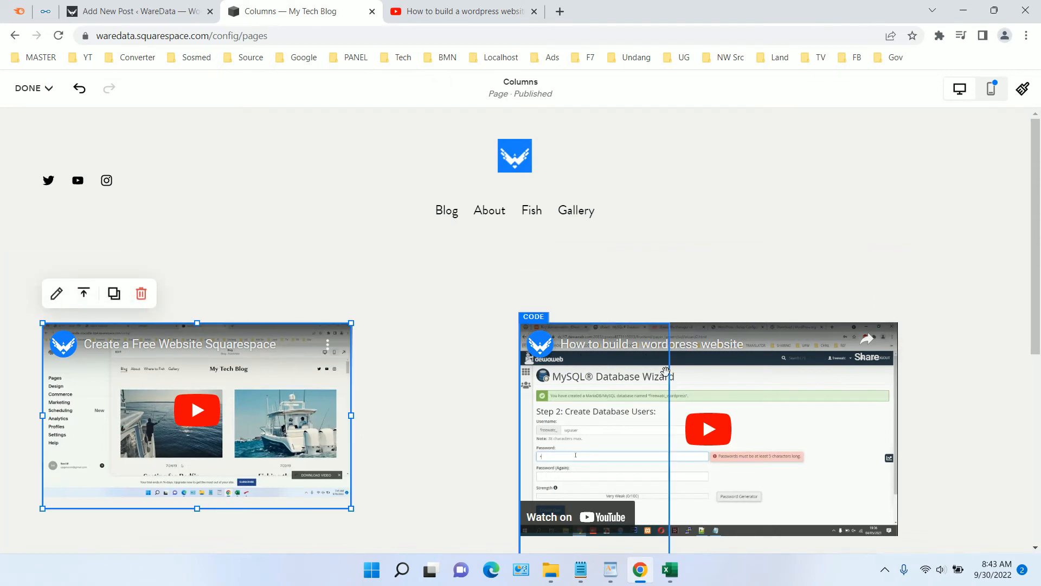
pyautogui.click(648, 371)
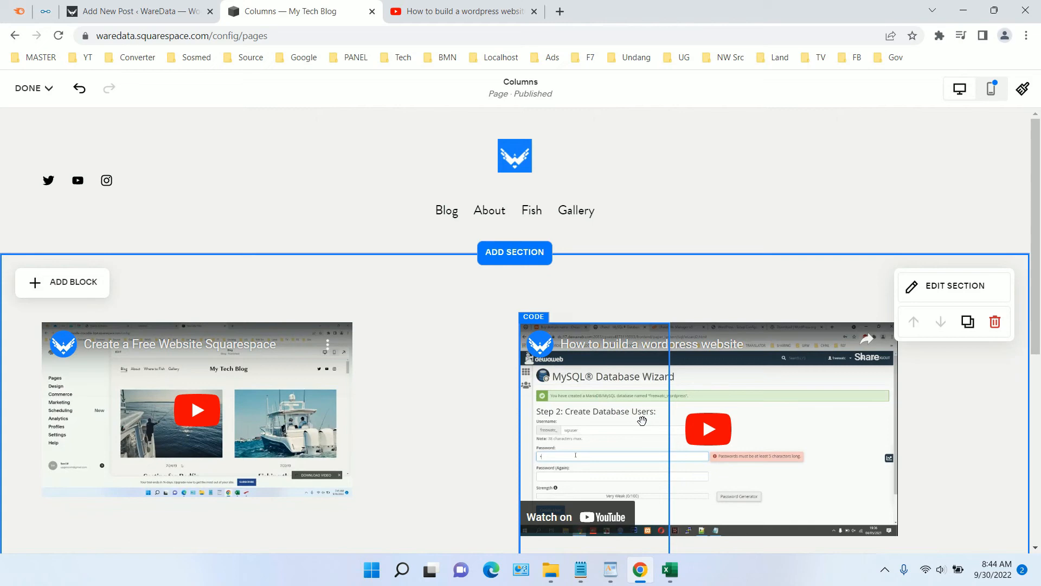
pyautogui.click(615, 415)
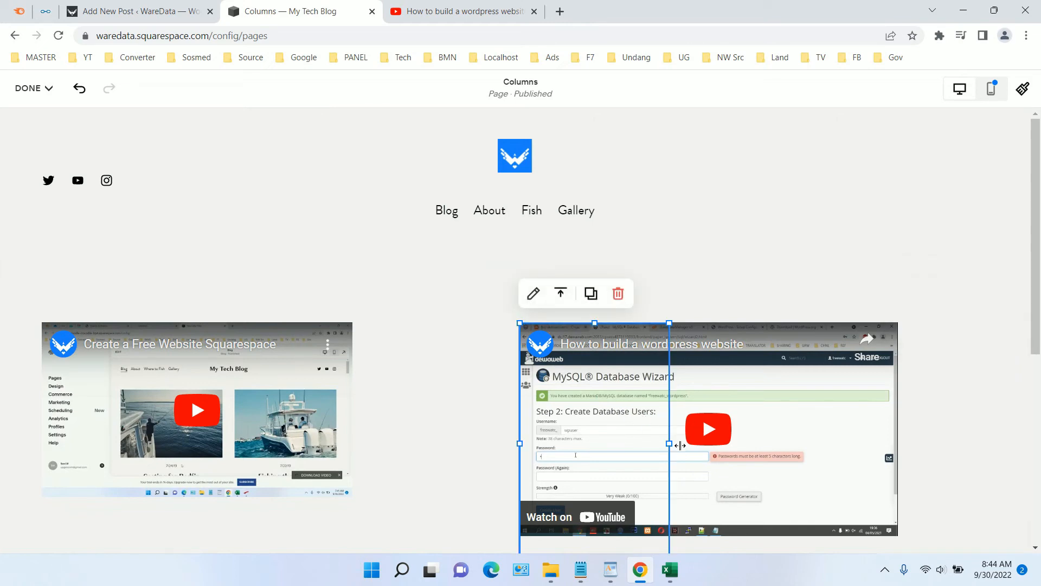
pyautogui.moveTo(669, 442); pyautogui.dragTo(902, 429)
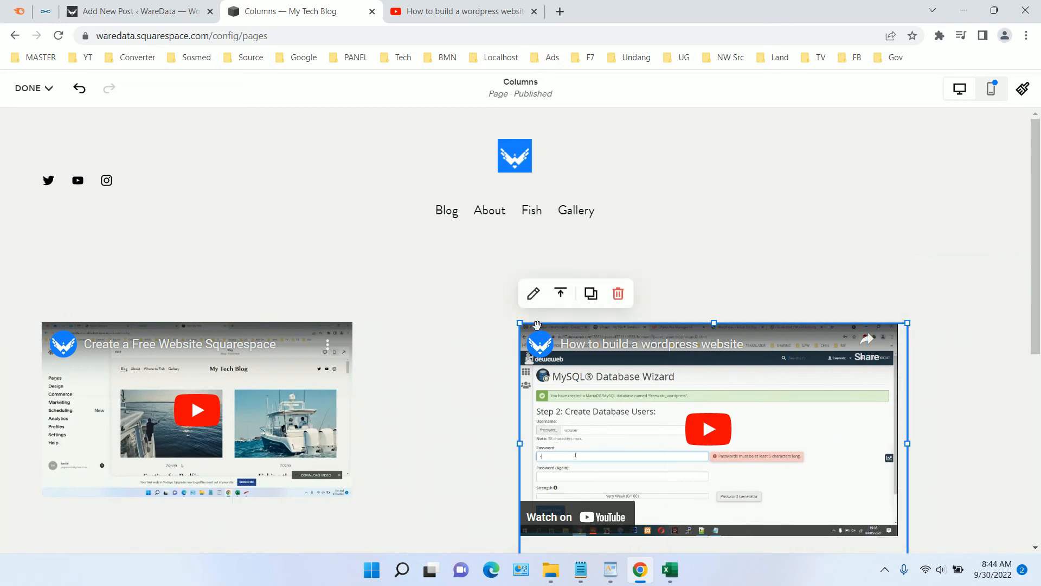
# Step: Set the iframe width to 600 in the Code block's HTML and close its settings
pyautogui.click(534, 294)
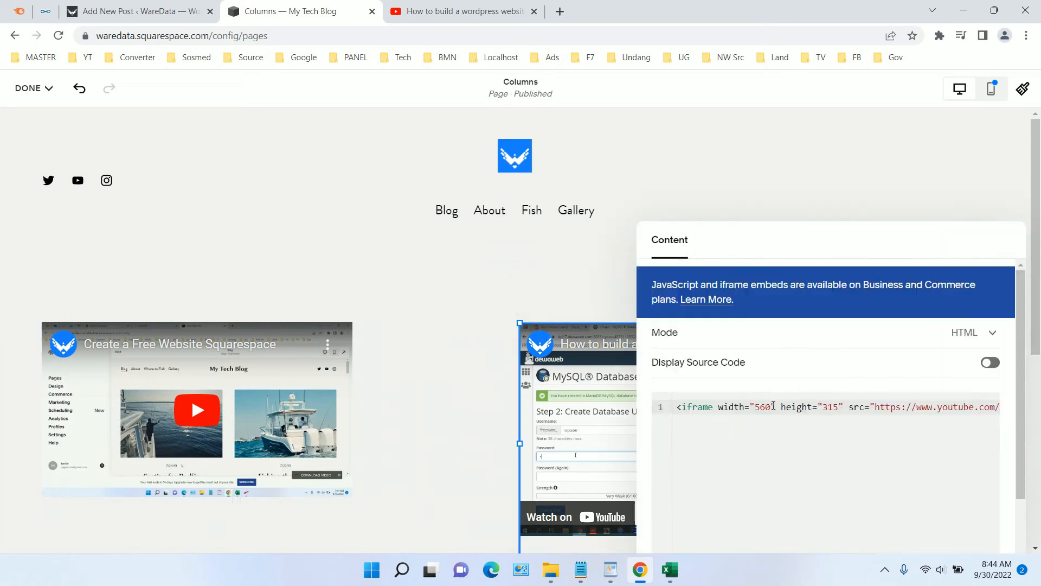
pyautogui.tripleClick(768, 407)
pyautogui.moveTo(767, 407); pyautogui.dragTo(764, 405)
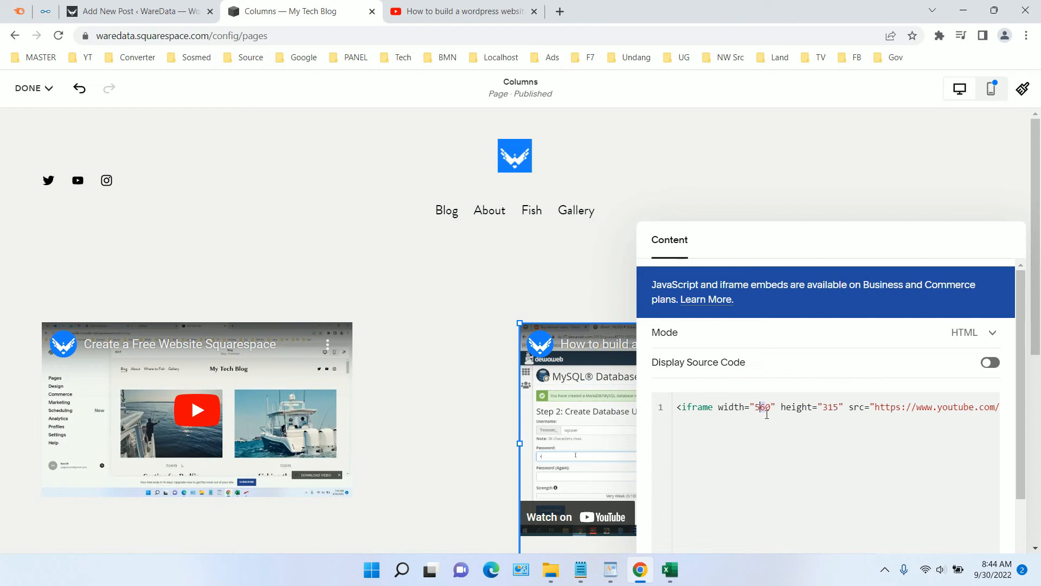
pyautogui.press('BackSpace')
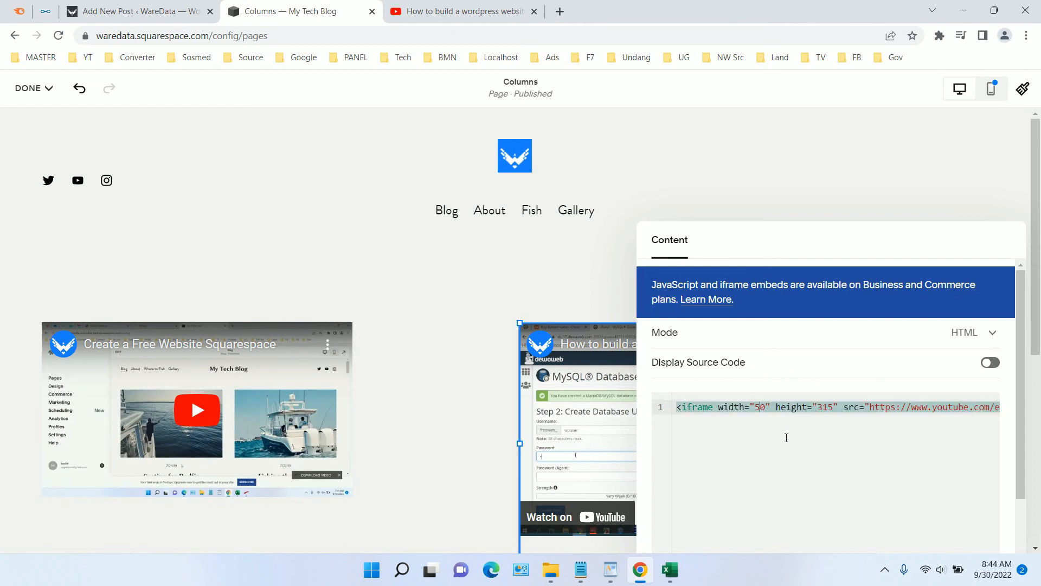
pyautogui.write('0')
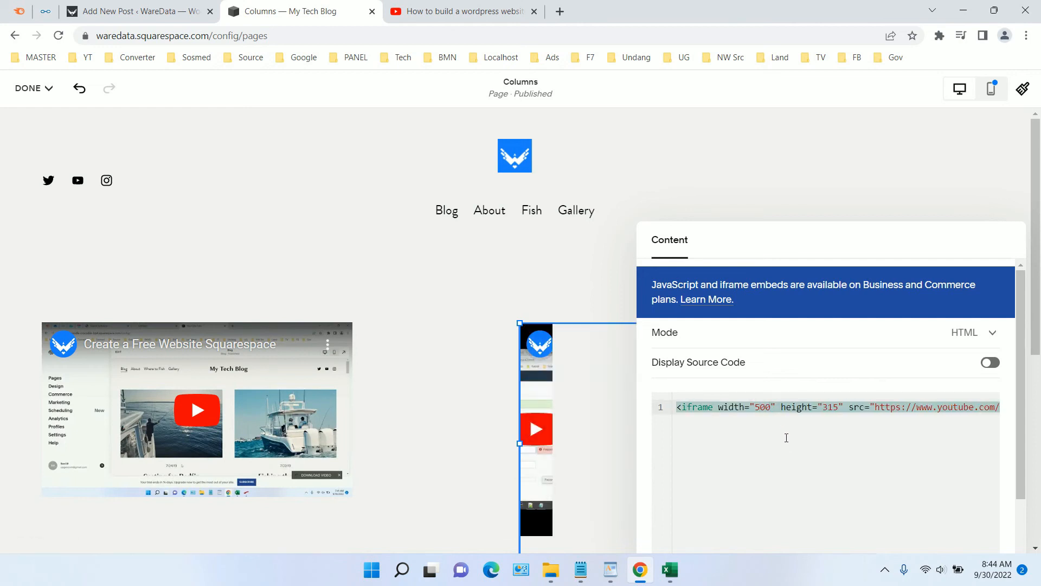
pyautogui.press('BackSpace')
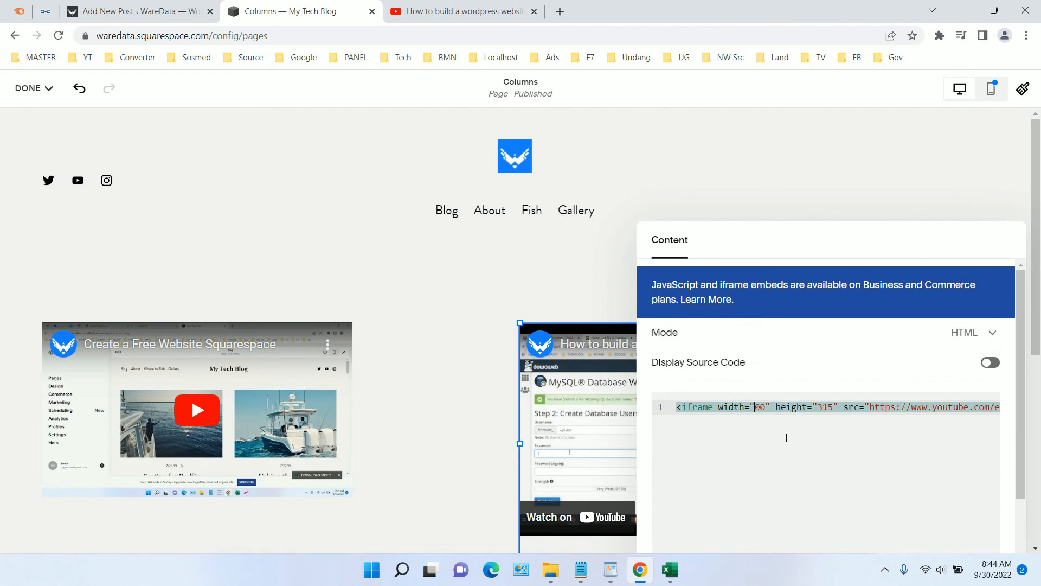
pyautogui.write('6')
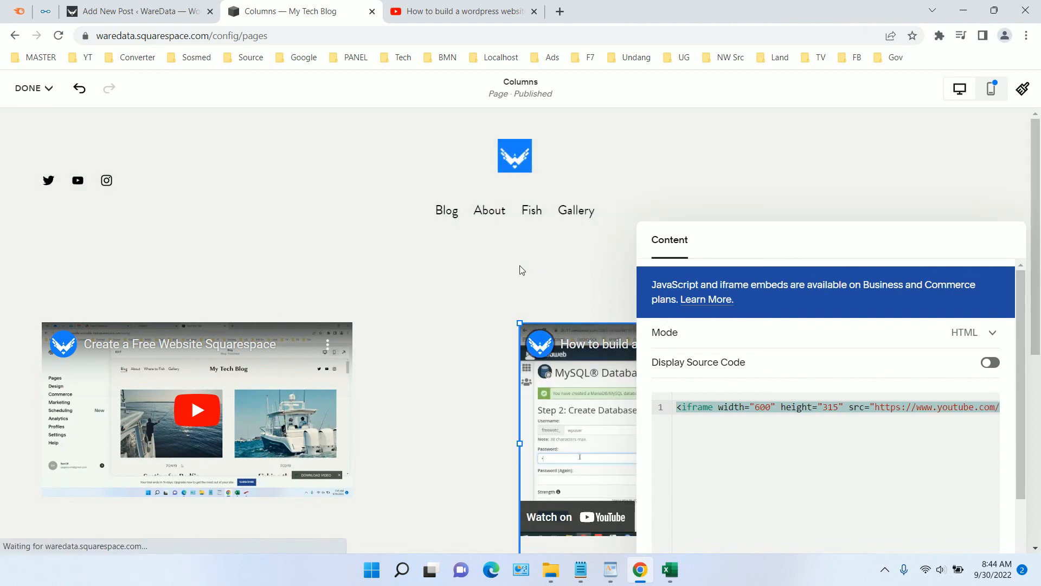
pyautogui.click(520, 270)
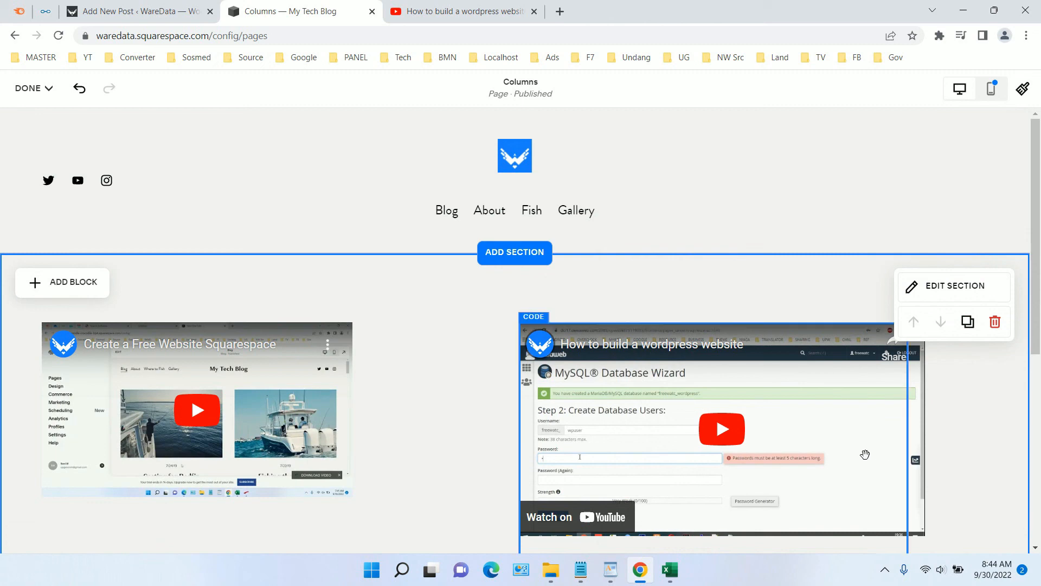
# Step: Move the Code block closer to the Squarespace video and try to shorten its frame from the lower edge
pyautogui.moveTo(816, 430); pyautogui.dragTo(724, 433)
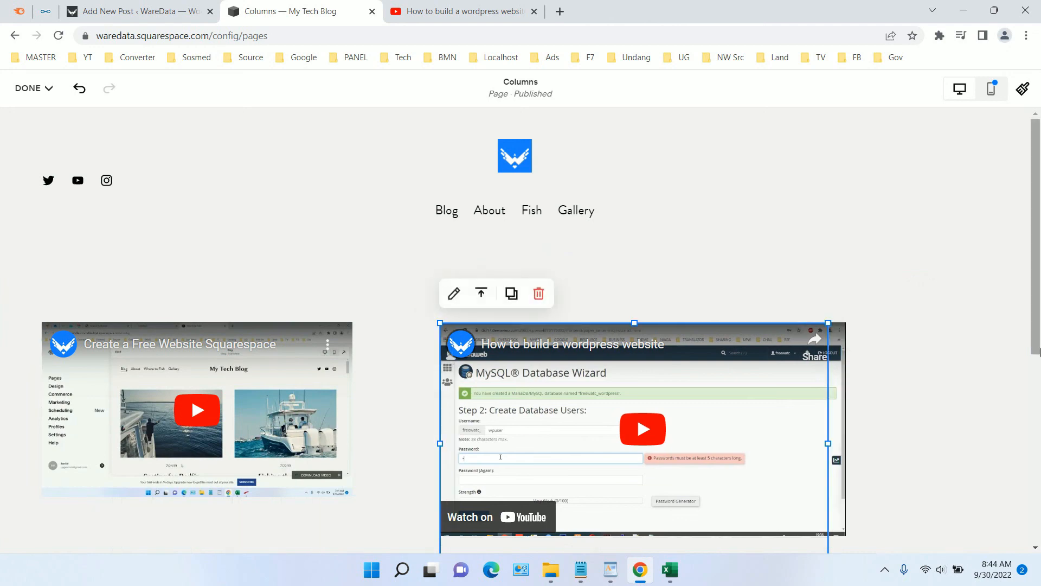
pyautogui.scroll(-4, 903, 352)
pyautogui.moveTo(633, 360)
pyautogui.mouseDown()
pyautogui.moveTo(640, 336)
pyautogui.moveTo(632, 343)
pyautogui.mouseUp()
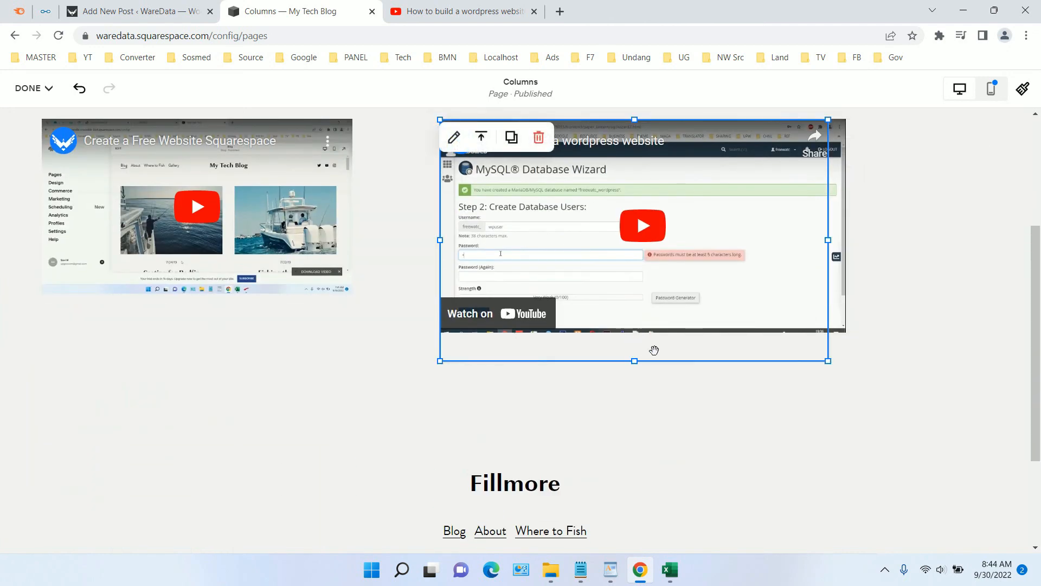